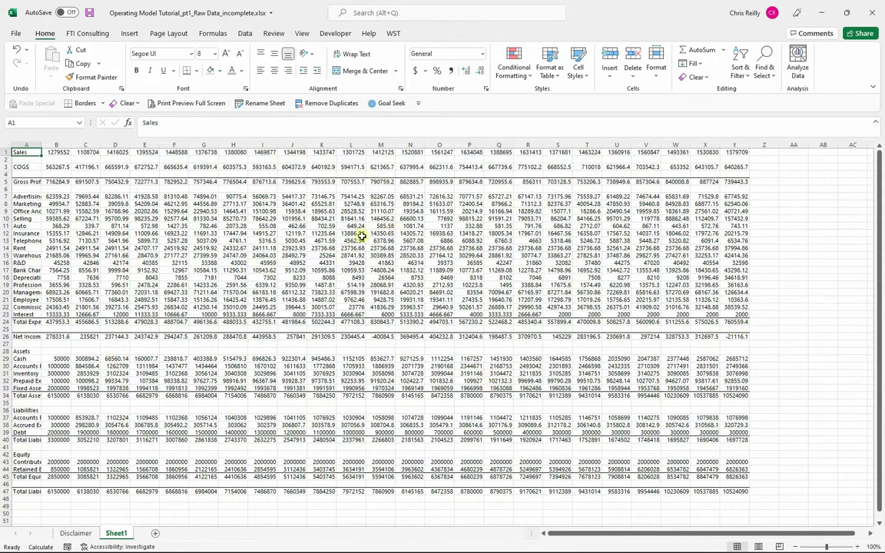
# Switch from the raw-data workbook to the Initial Model Build workbook's Operating Model income statement
pyautogui.hotkey('alt', 'Tab')
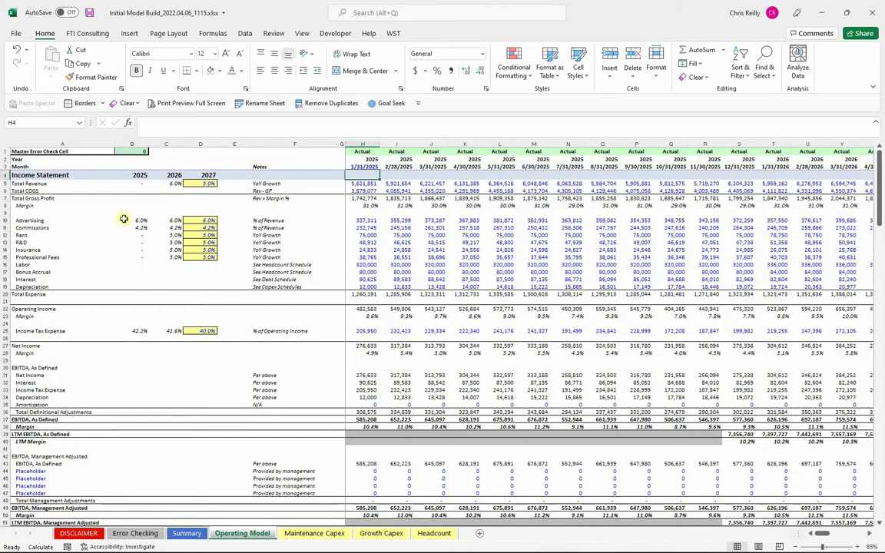
# Select row labels A4:A15, scroll right to the annual columns, then back to the 2026/2027 boundary
pyautogui.moveTo(55, 176); pyautogui.dragTo(55, 522)
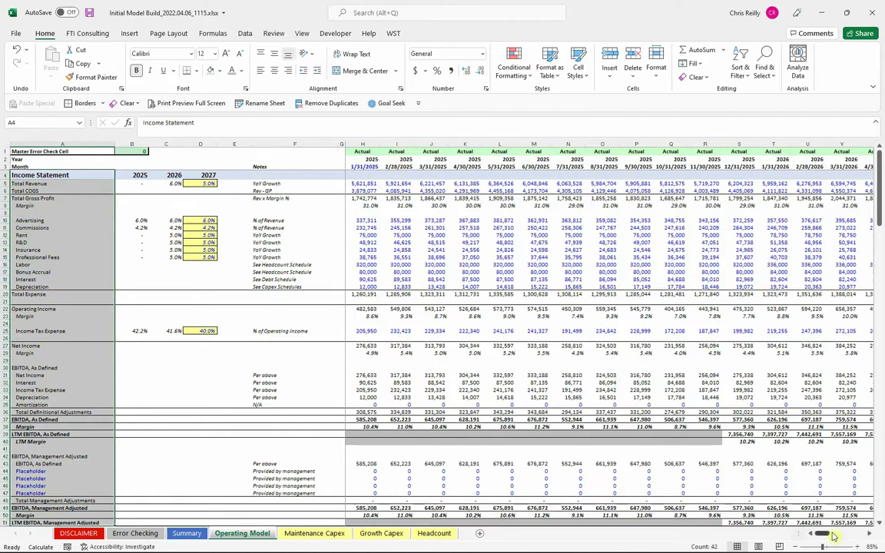
pyautogui.click(871, 535)
pyautogui.moveTo(870, 534); pyautogui.dragTo(871, 535)
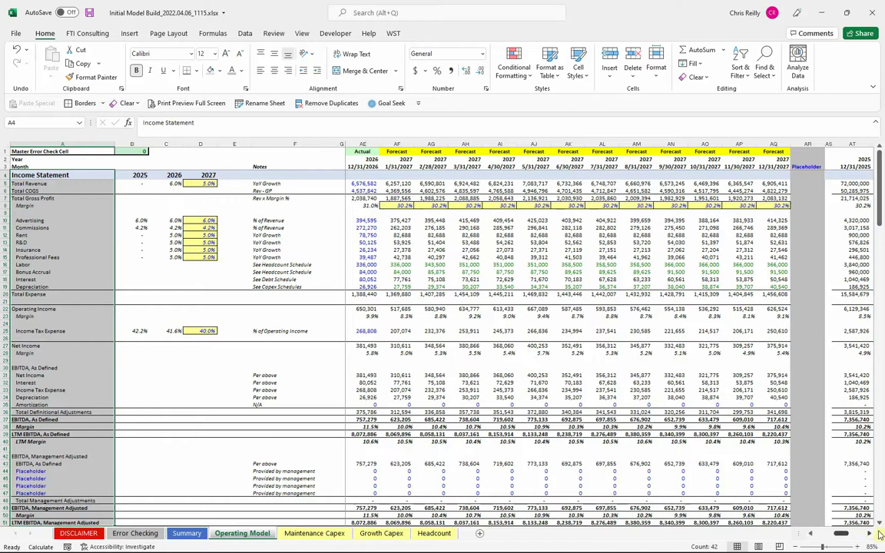
pyautogui.moveTo(871, 537); pyautogui.dragTo(871, 537)
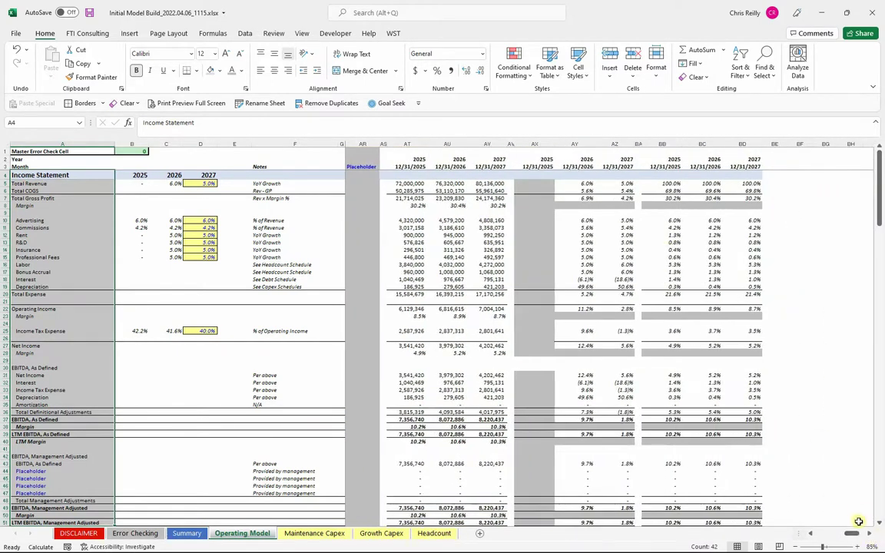
pyautogui.moveTo(856, 536); pyautogui.dragTo(843, 539)
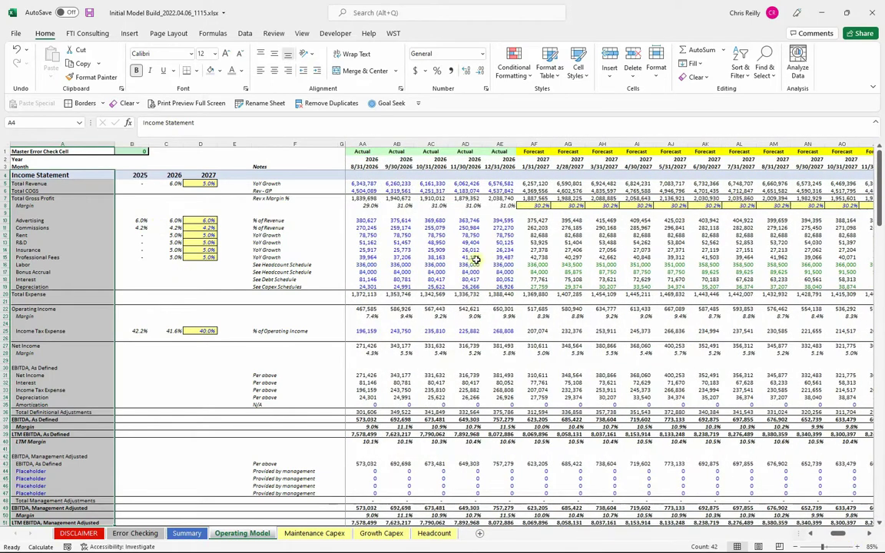
pyautogui.click(205, 184)
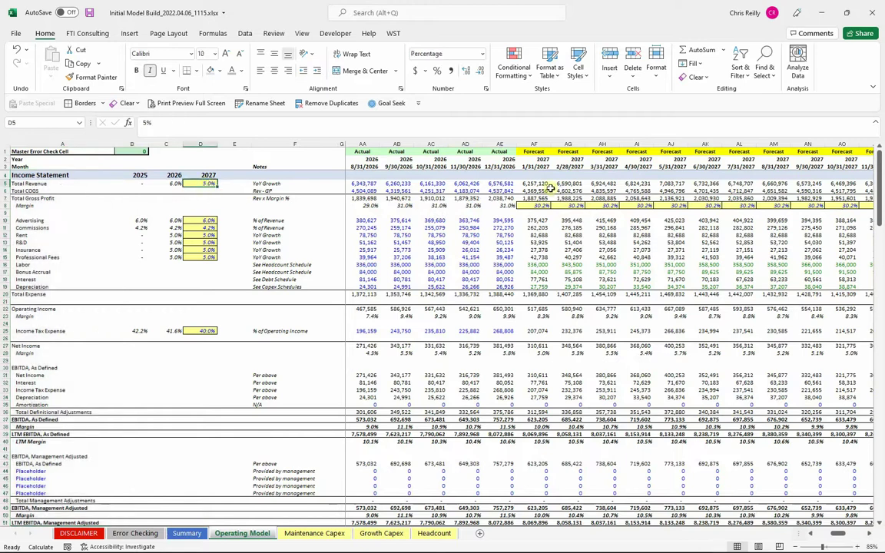
pyautogui.moveTo(534, 206); pyautogui.dragTo(776, 206)
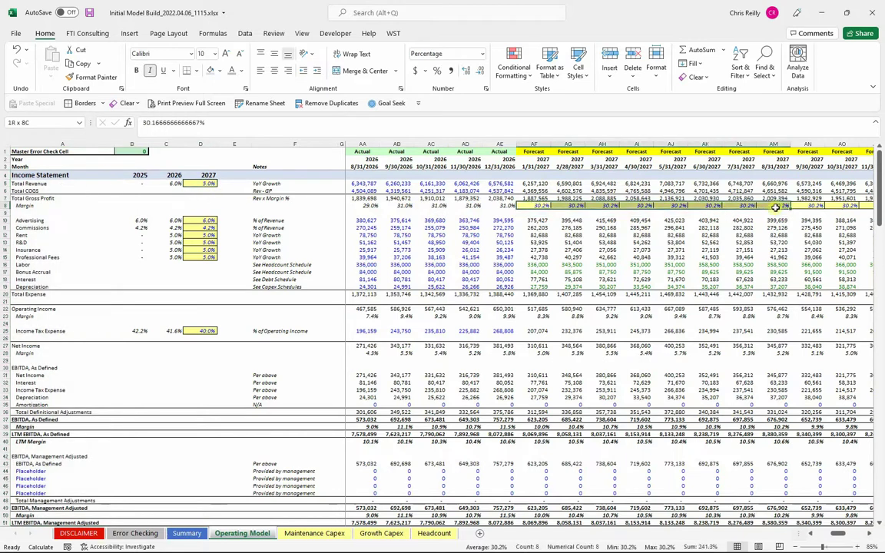
pyautogui.click(536, 260)
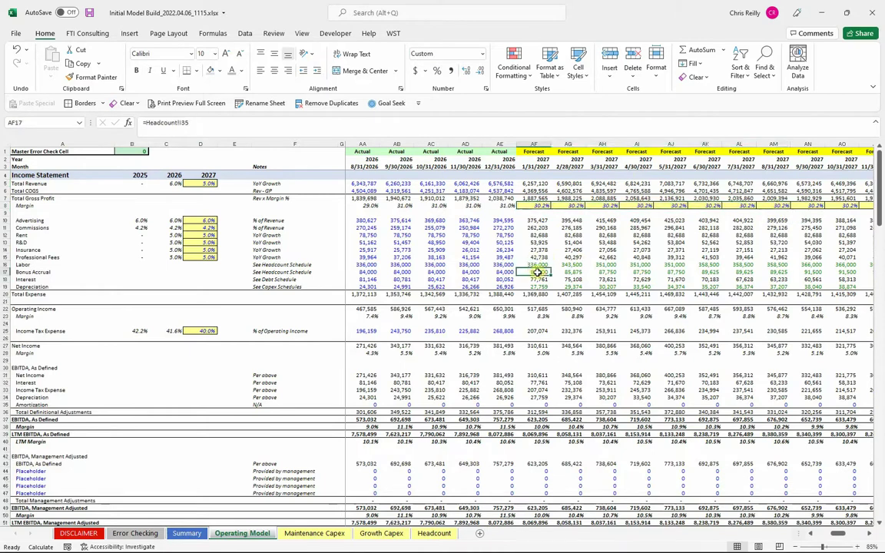
pyautogui.click(541, 286)
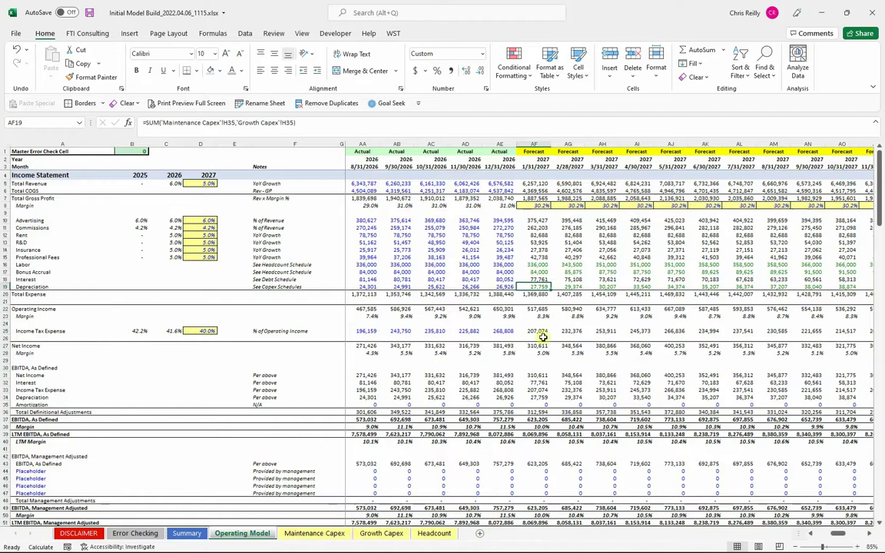
# Scroll past the Balance Sheet, Cash Flows and working capital to the Debt Schedule's sweep and revolver
pyautogui.scroll(-12, 535, 192)
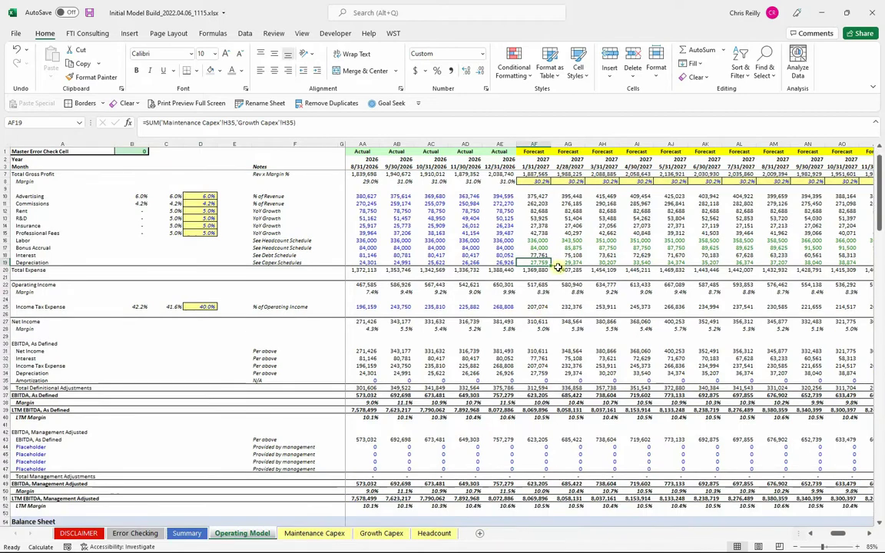
pyautogui.scroll(-2, 563, 295)
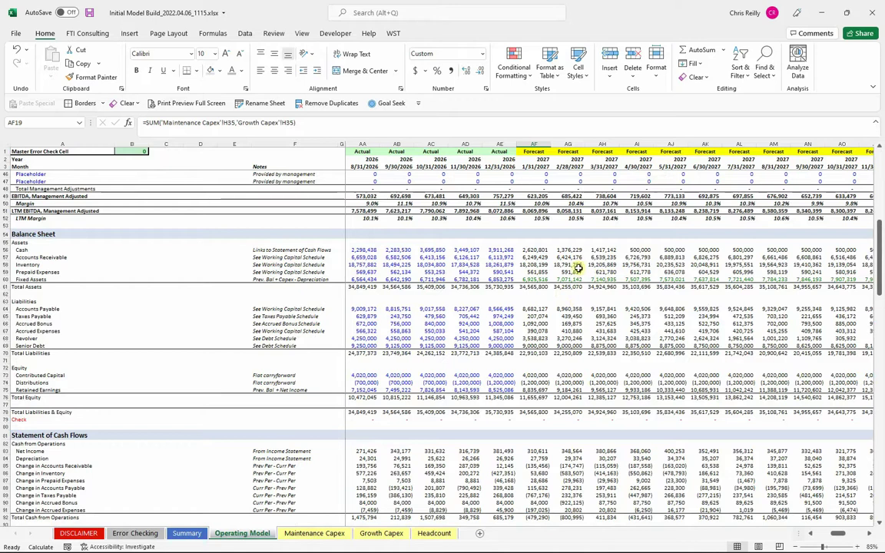
pyautogui.scroll(-8, 588, 294)
pyautogui.scroll(-1, 588, 294)
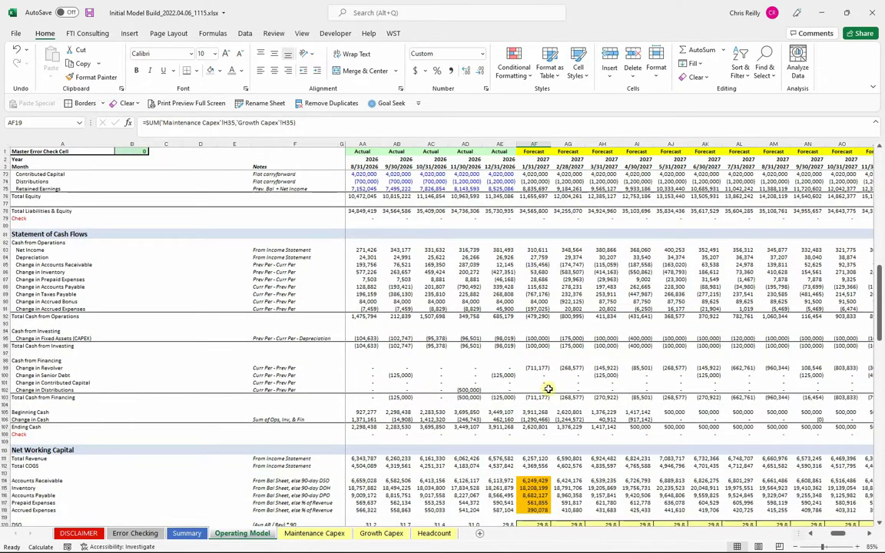
pyautogui.scroll(-8, 549, 389)
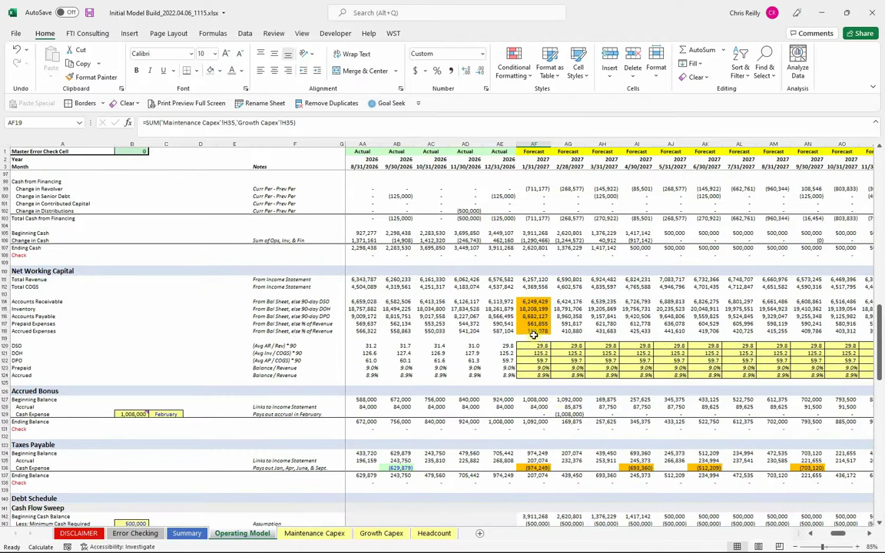
pyautogui.scroll(-7, 666, 359)
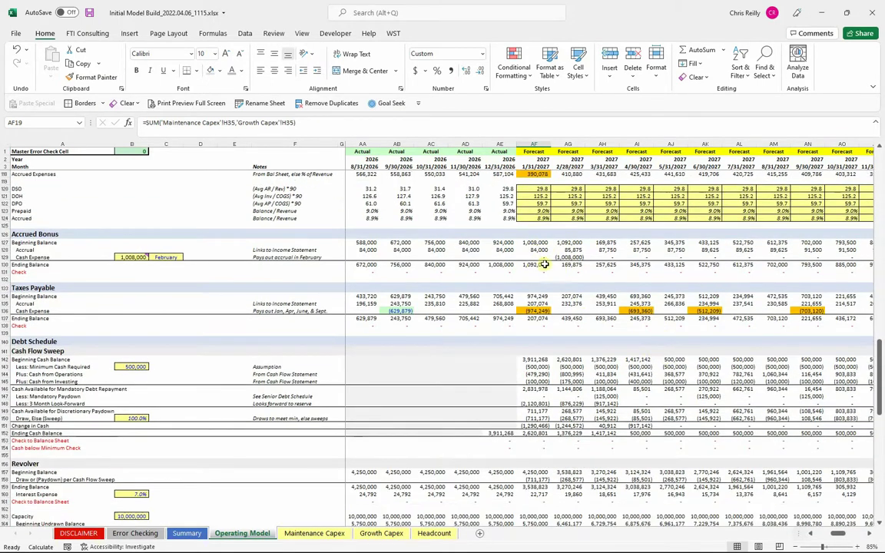
pyautogui.scroll(-2, 549, 304)
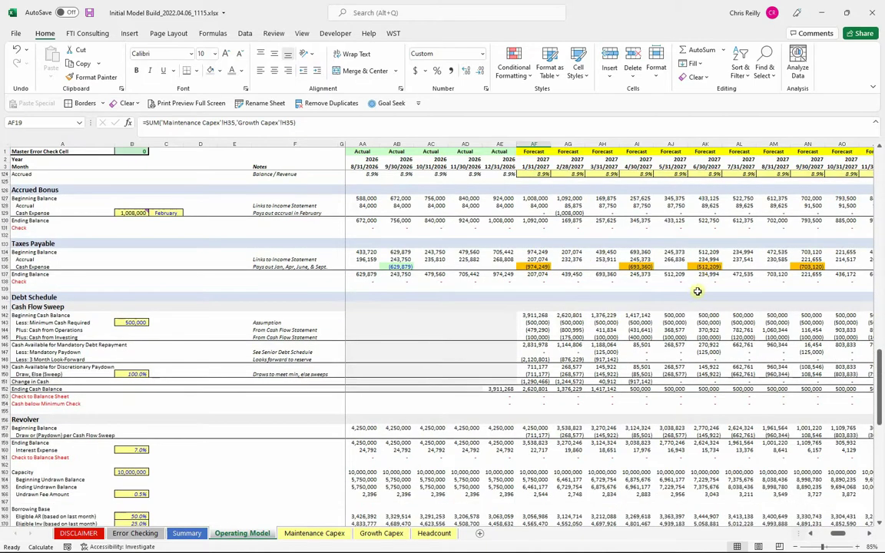
pyautogui.scroll(-4, 696, 293)
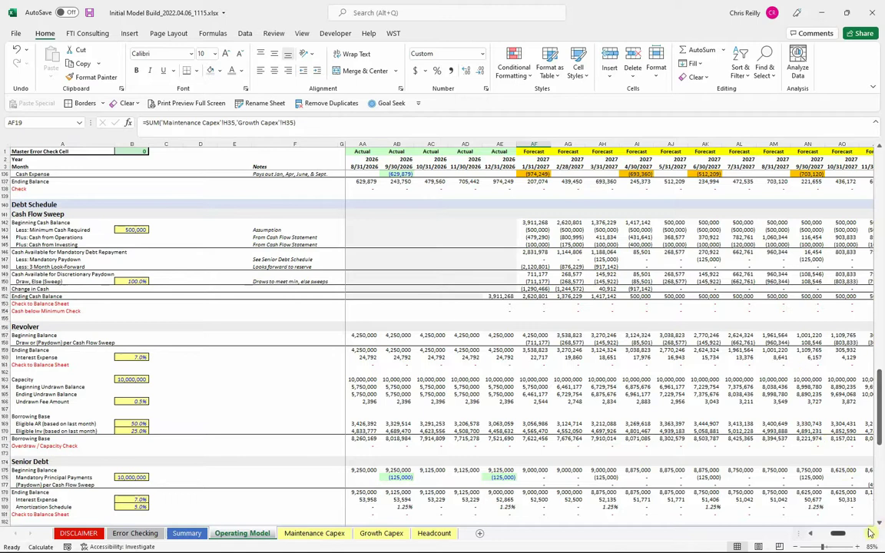
pyautogui.hscroll(3, 871, 533)
# Select the forecast cells in debt schedule rows 152 and 158 to check their formulas
pyautogui.moveTo(536, 296); pyautogui.dragTo(807, 296)
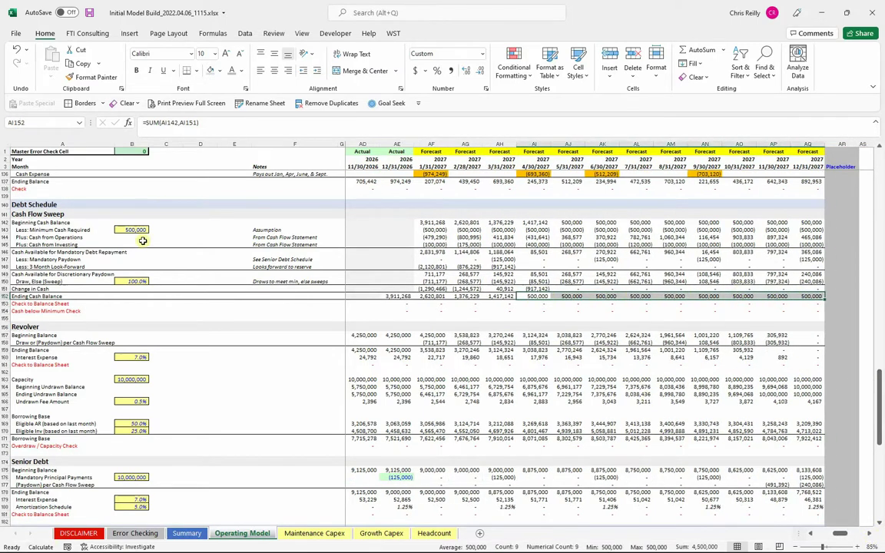
pyautogui.click(811, 536)
pyautogui.click(810, 537)
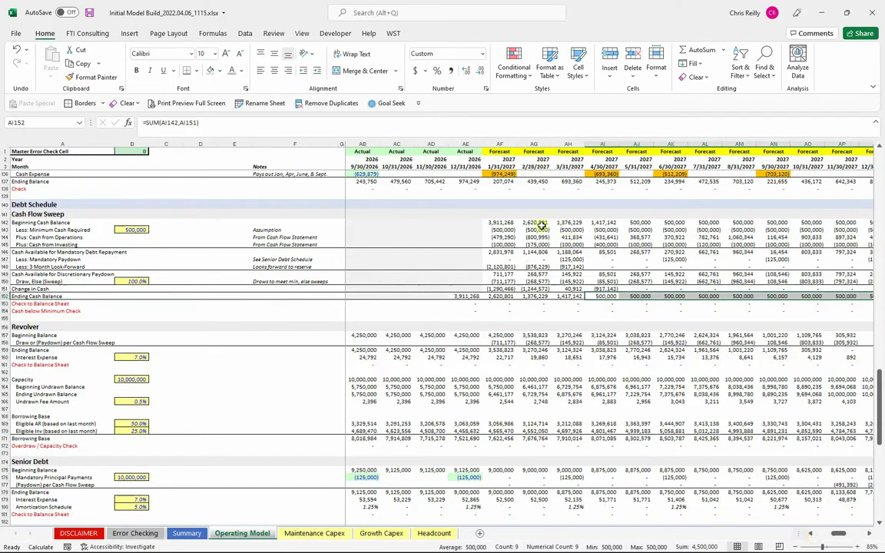
pyautogui.scroll(-3, 531, 323)
pyautogui.moveTo(535, 272); pyautogui.dragTo(706, 272)
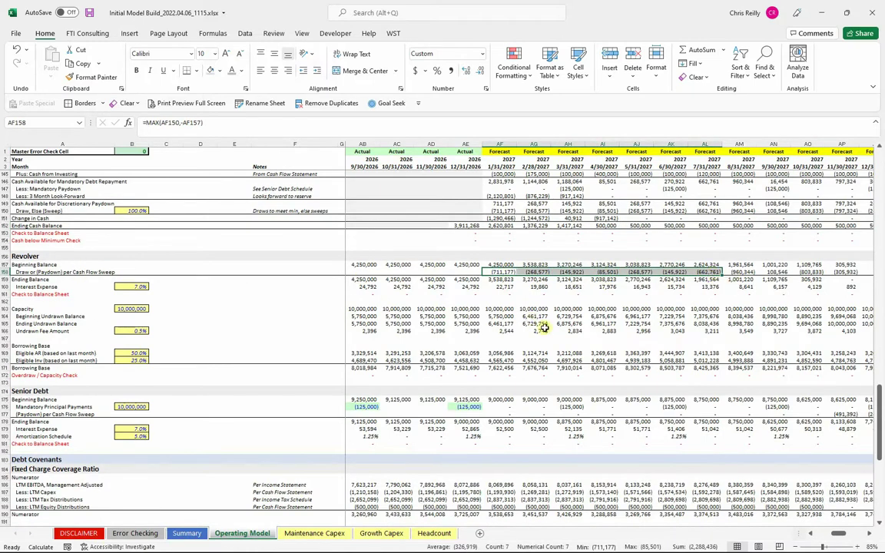
pyautogui.scroll(-3, 538, 330)
pyautogui.scroll(-1, 547, 339)
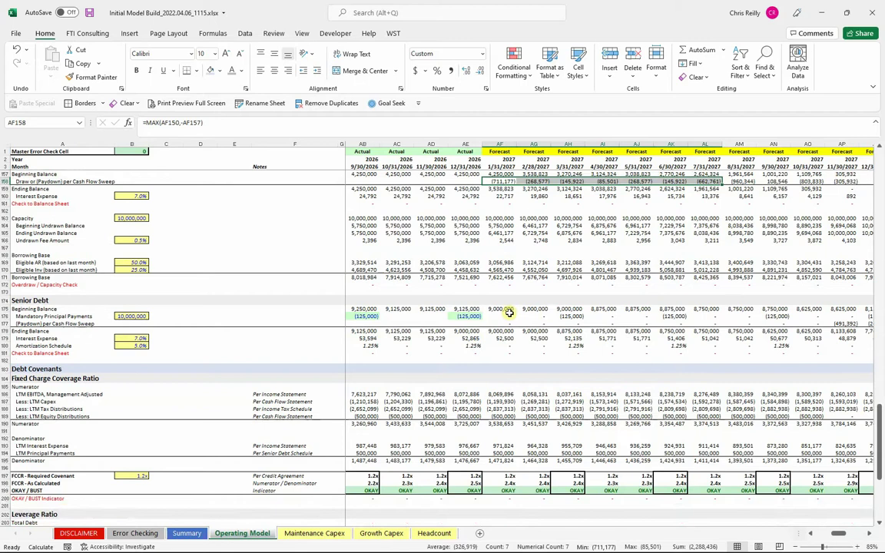
# Check the mandatory principal and cash sweep paydown formulas, then scroll to Debt Covenants and Returns
pyautogui.moveTo(500, 316); pyautogui.dragTo(790, 320)
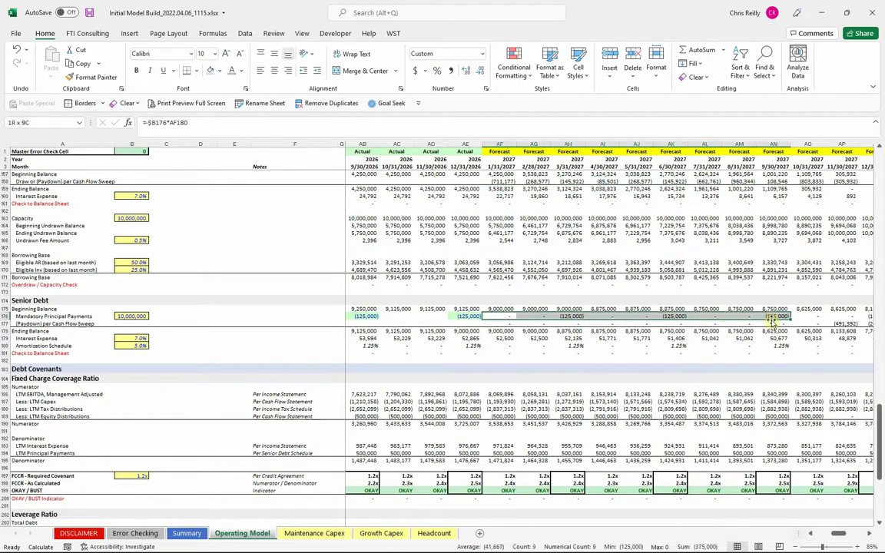
pyautogui.click(869, 534)
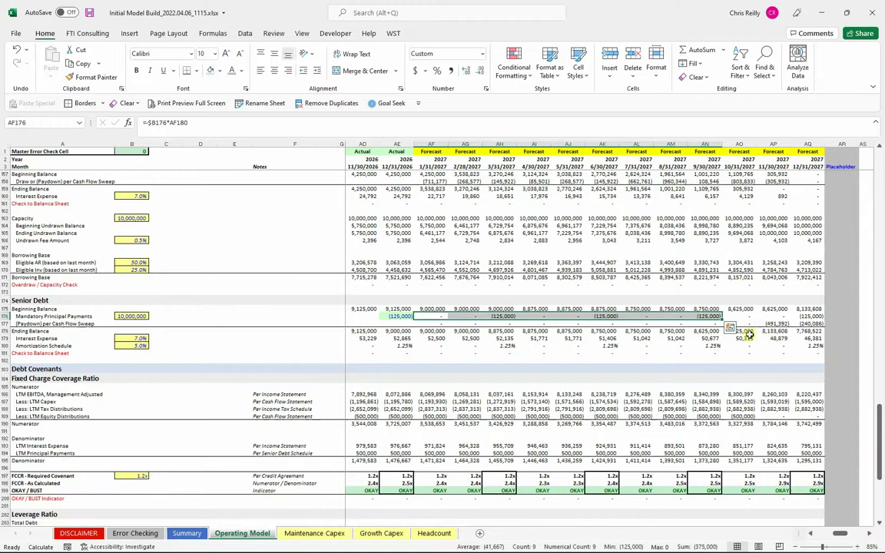
pyautogui.moveTo(671, 324); pyautogui.dragTo(808, 324)
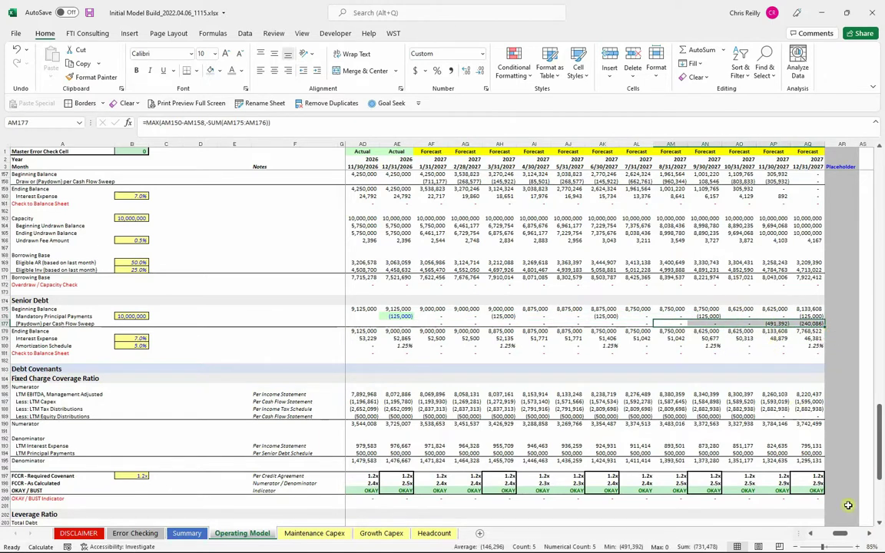
pyautogui.click(811, 534)
pyautogui.click(811, 533)
pyautogui.click(811, 534)
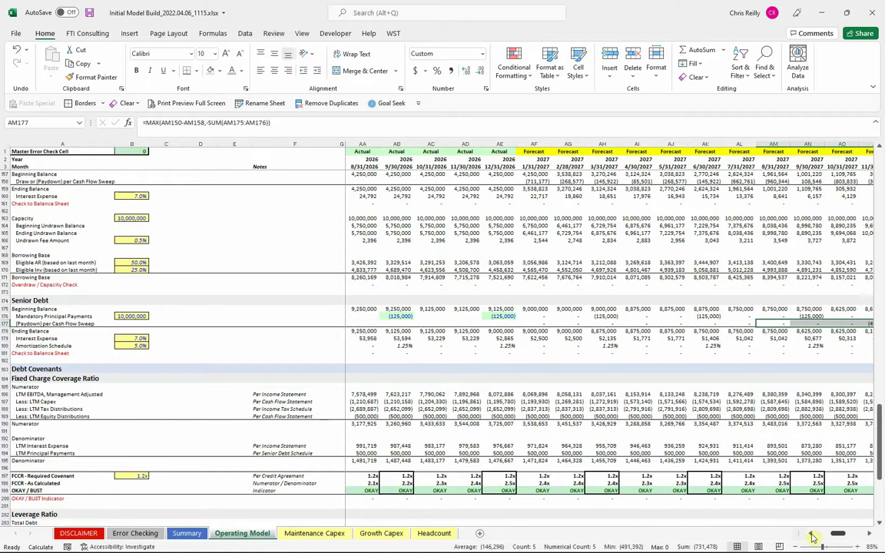
pyautogui.click(870, 535)
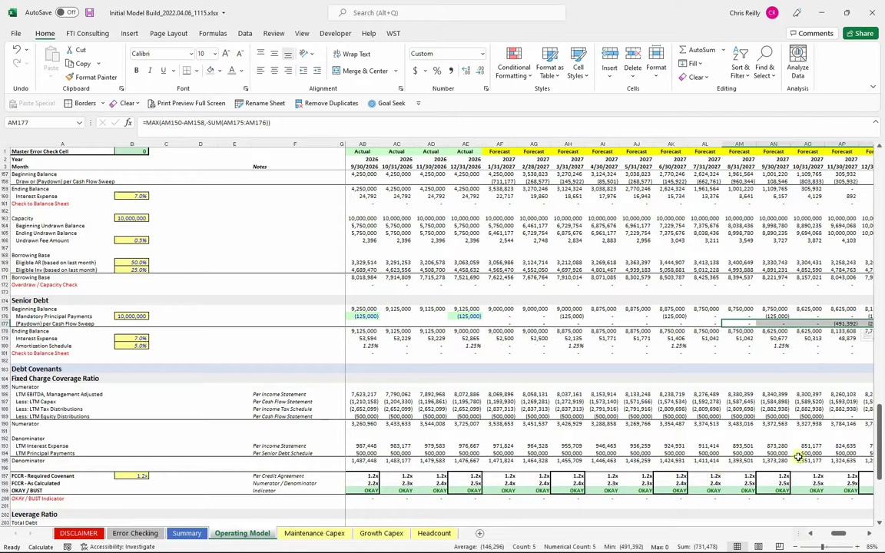
pyautogui.scroll(-4, 808, 405)
pyautogui.scroll(-3, 807, 405)
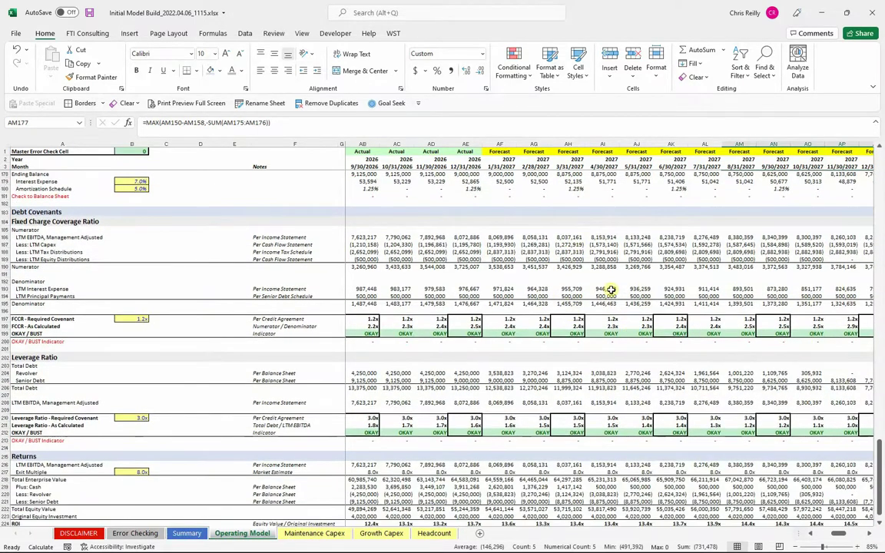
pyautogui.scroll(-1, 542, 348)
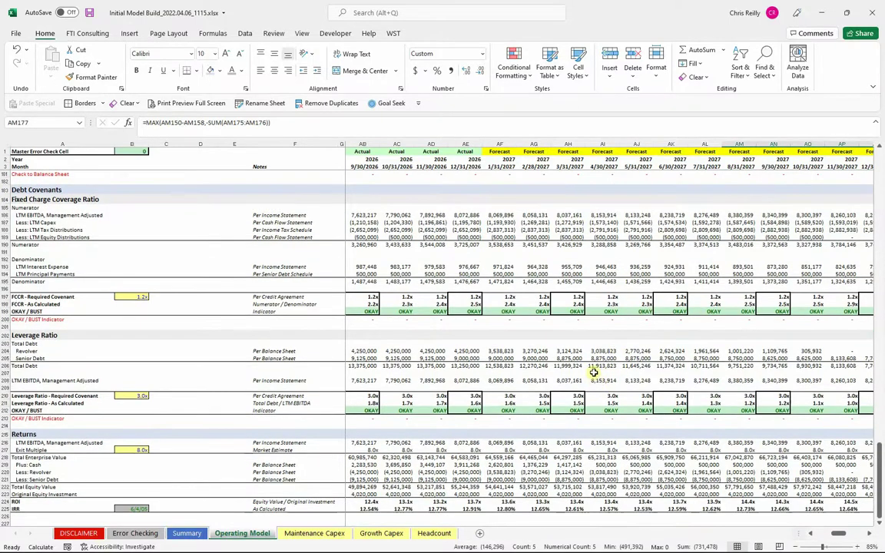
pyautogui.scroll(2, 652, 359)
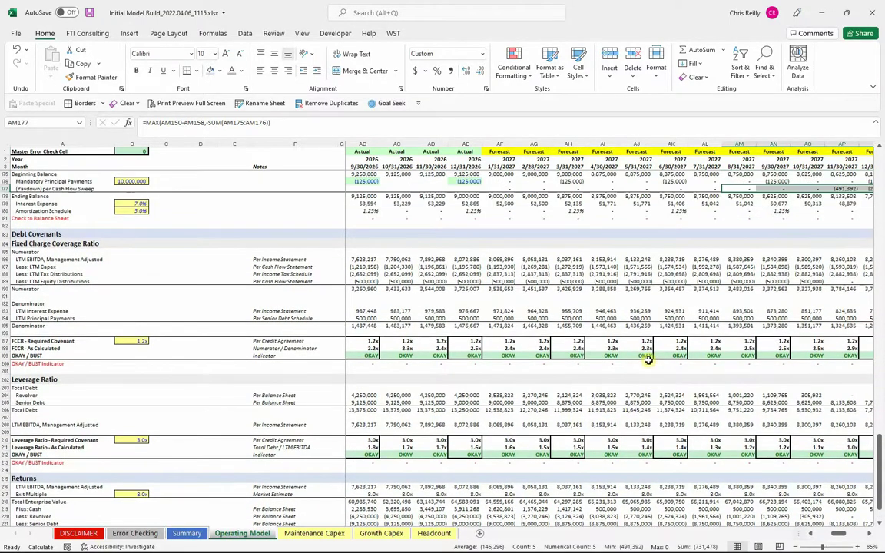
pyautogui.scroll(-4, 576, 326)
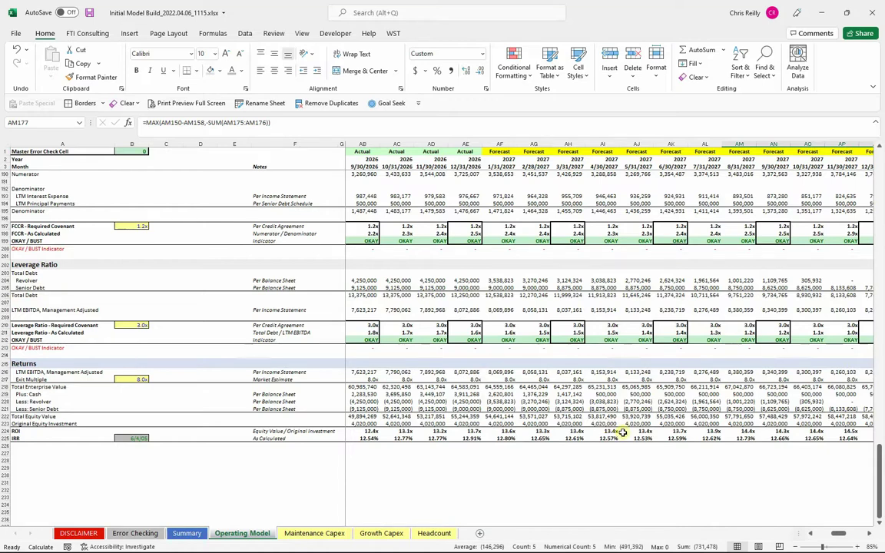
pyautogui.hscroll(2, 777, 477)
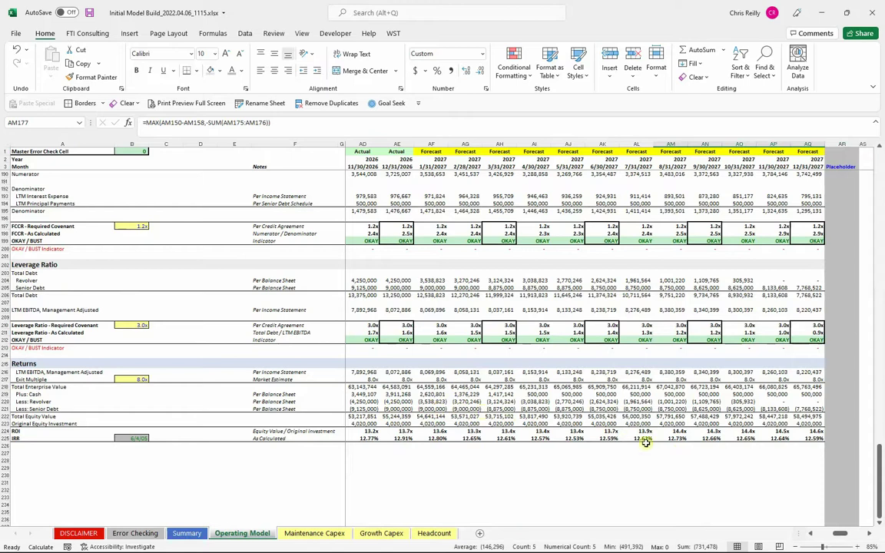
pyautogui.moveTo(880, 461); pyautogui.dragTo(882, 184)
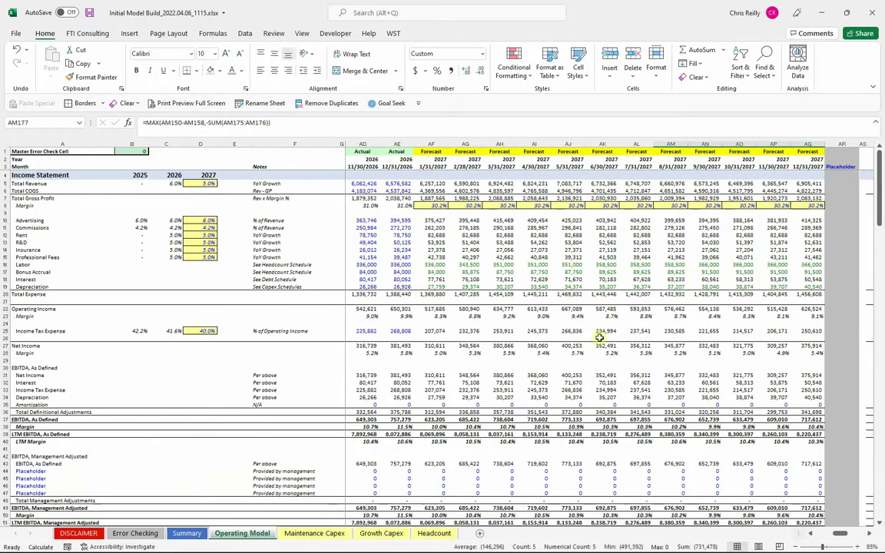
# Look through the Maintenance Capex, Growth Capex and Headcount schedule sheets
pyautogui.click(317, 534)
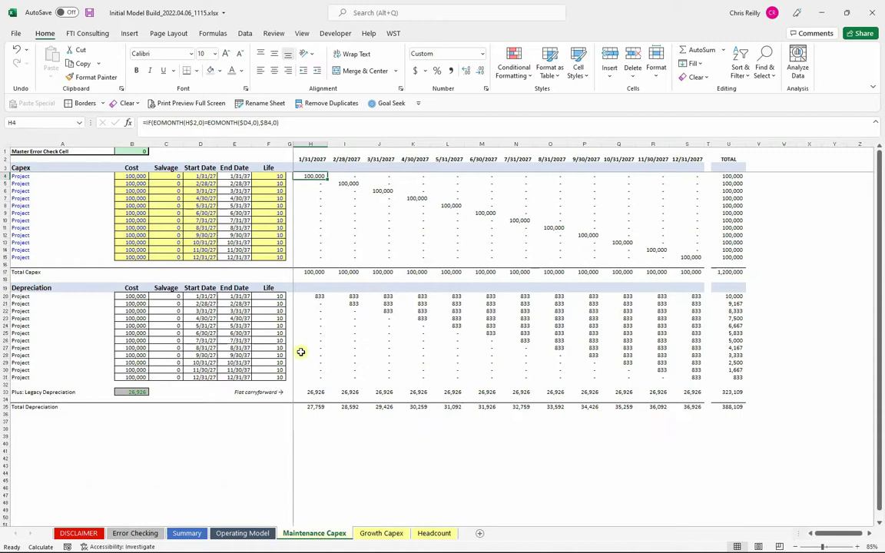
pyautogui.click(393, 535)
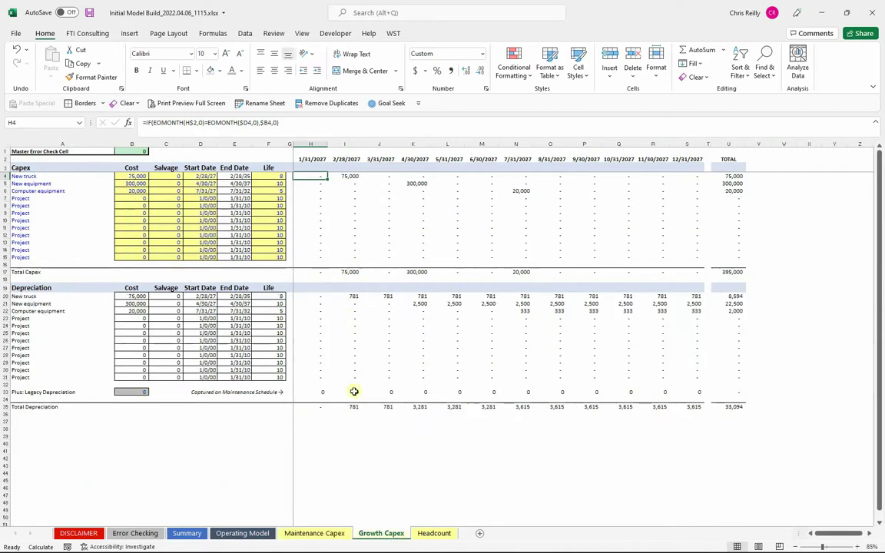
pyautogui.click(434, 533)
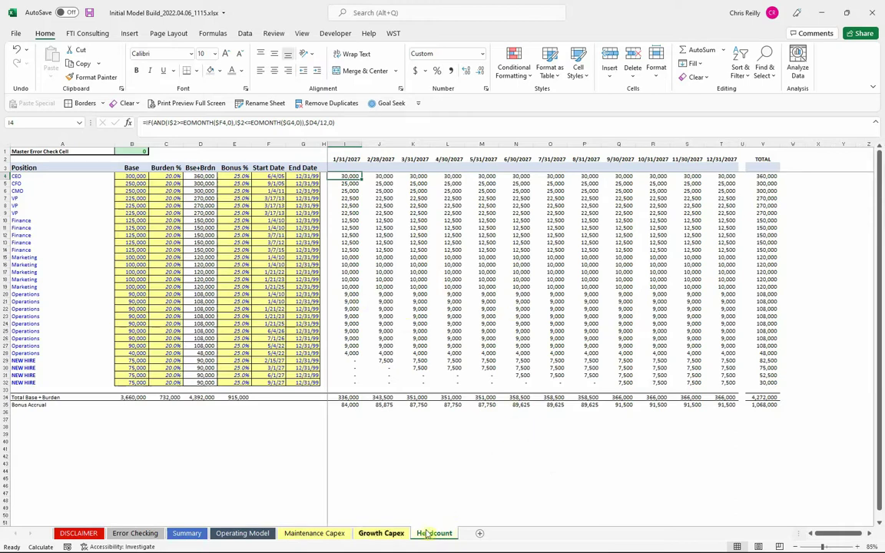
# Check the Labor and Bonus Accrual forecast rows on Operating Model, then display the Summary sheet
pyautogui.click(242, 535)
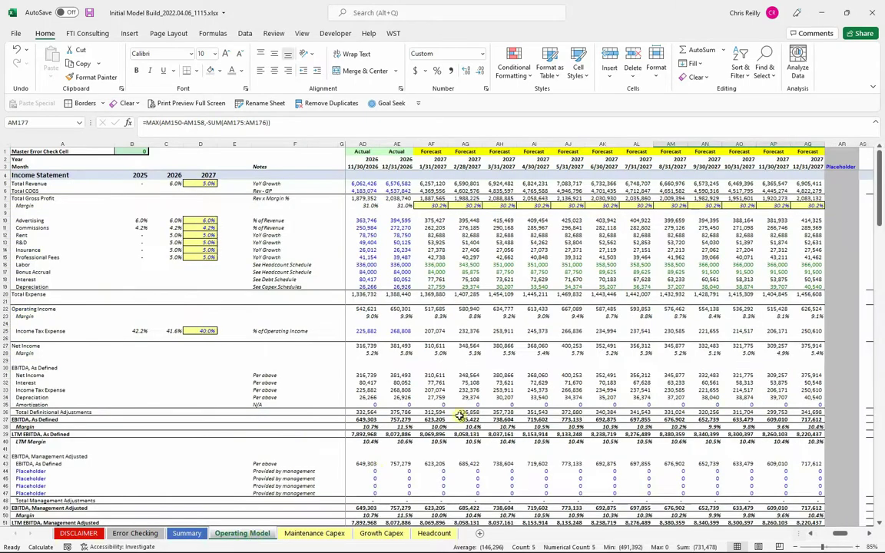
pyautogui.moveTo(422, 264); pyautogui.dragTo(807, 274)
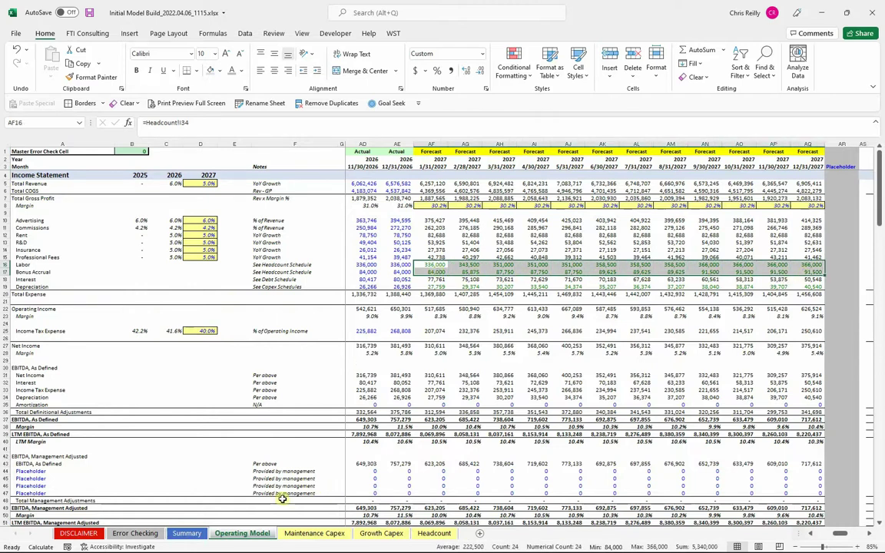
pyautogui.click(185, 533)
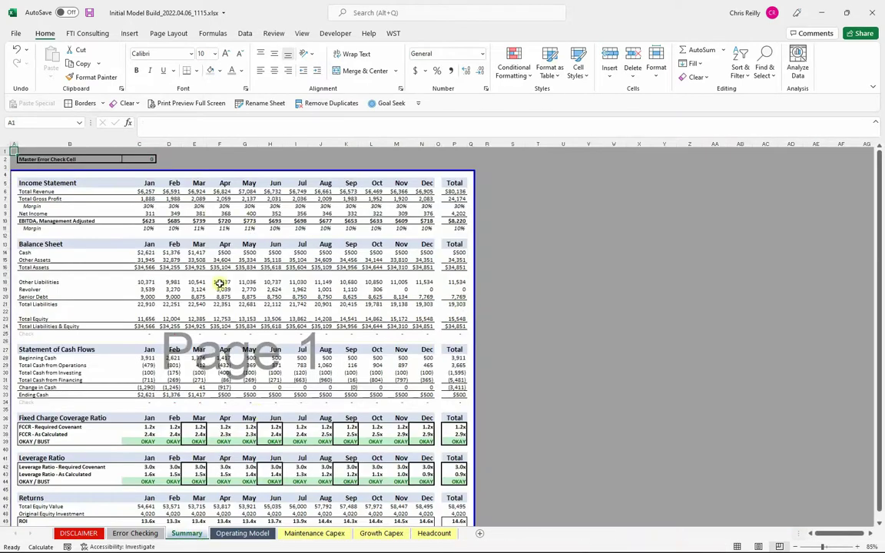
# Scroll through the Summary page's condensed statements, covenant ratios and returns
pyautogui.scroll(-3, 350, 398)
pyautogui.scroll(3, 354, 407)
pyautogui.scroll(-1, 537, 392)
pyautogui.scroll(1, 538, 403)
pyautogui.scroll(-2, 560, 397)
pyautogui.scroll(2, 560, 396)
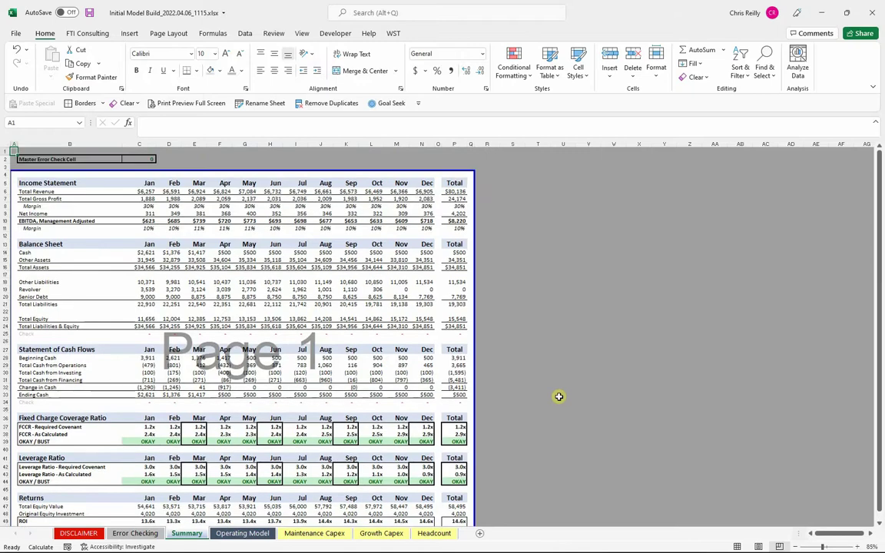
# Glance at the Operating Model, return to Summary, then go to the Error Checking sheet
pyautogui.click(244, 533)
pyautogui.scroll(-20, 521, 422)
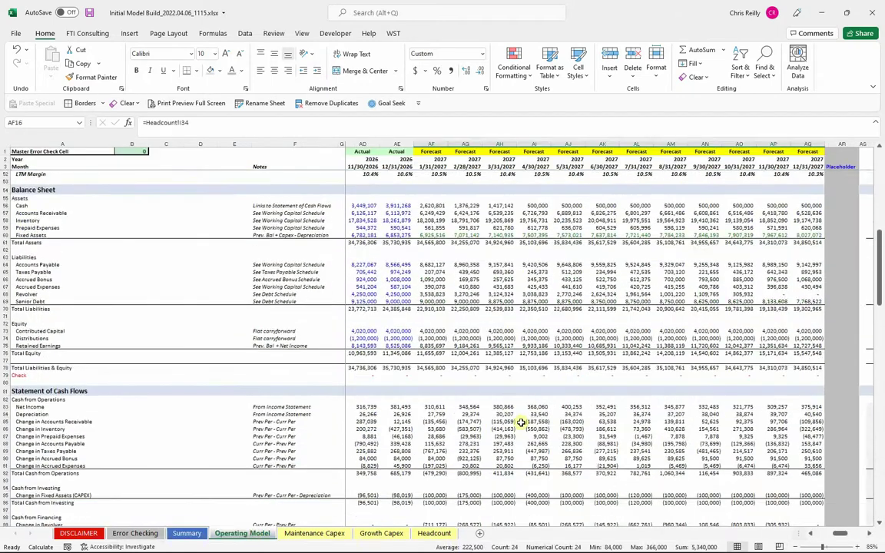
pyautogui.scroll(20, 521, 423)
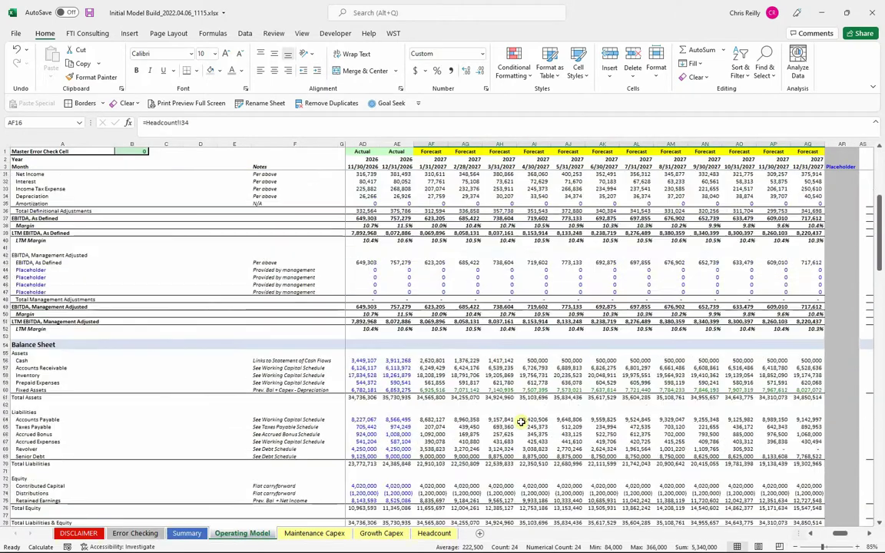
pyautogui.click(191, 532)
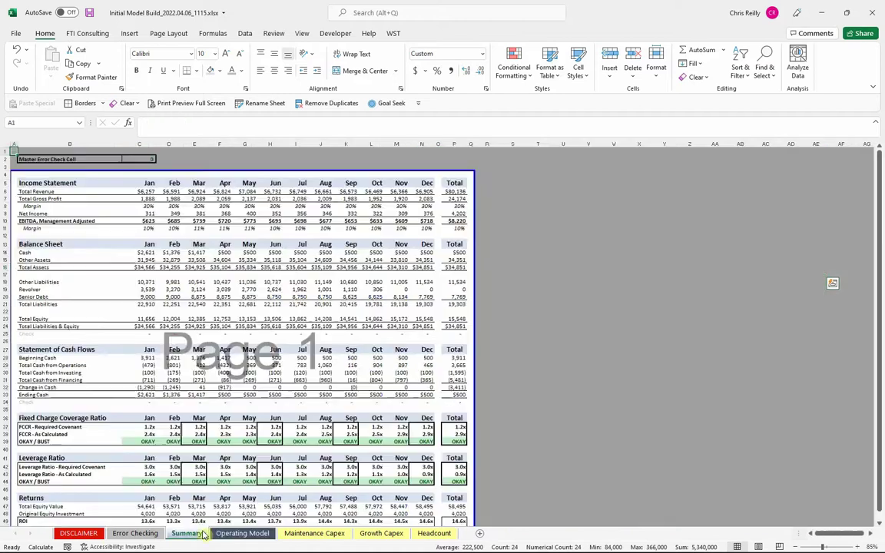
pyautogui.click(135, 532)
# Review the Model Issues and Business Issues checks and the OFF Circularity Breaker, then return to Summary
pyautogui.moveTo(36, 233); pyautogui.dragTo(123, 357)
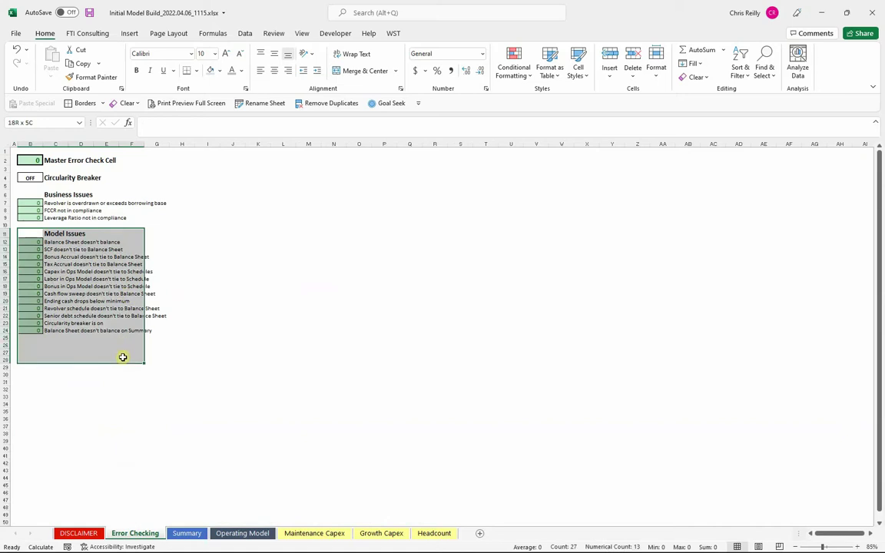
pyautogui.moveTo(31, 193); pyautogui.dragTo(146, 219)
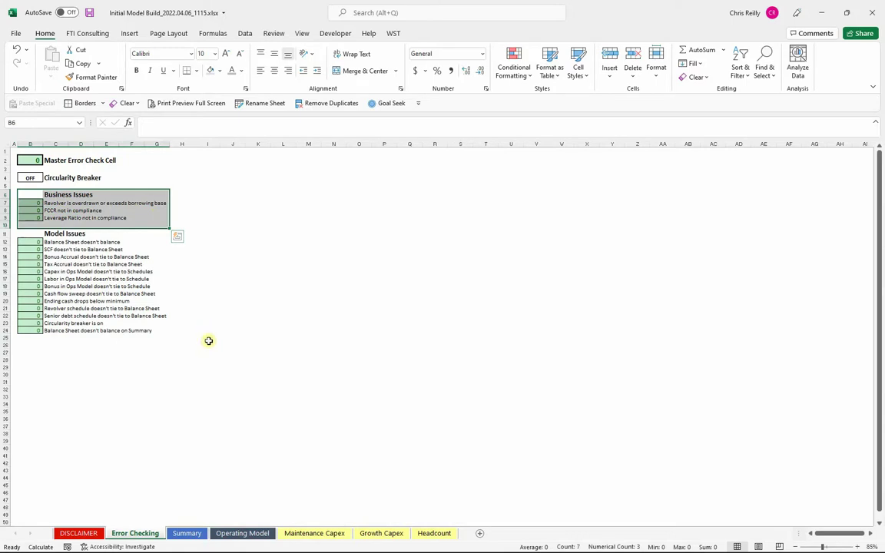
pyautogui.click(33, 178)
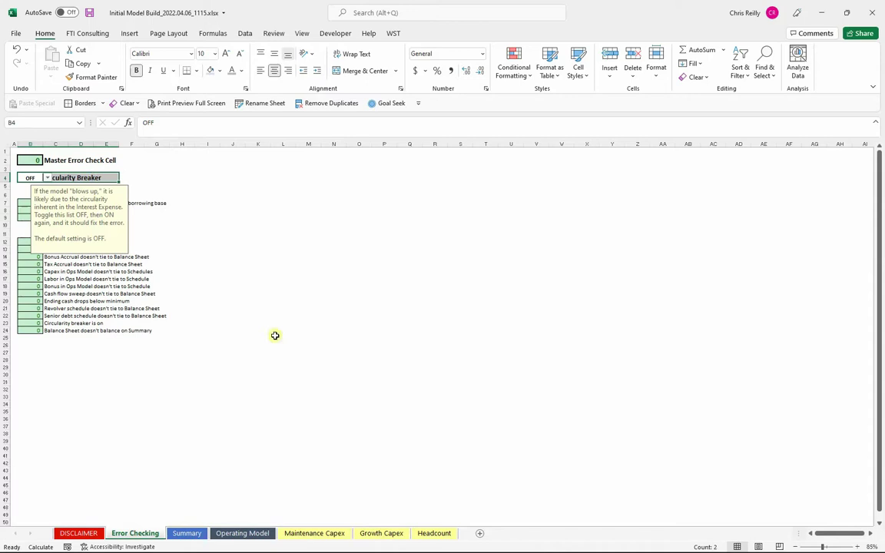
pyautogui.click(157, 178)
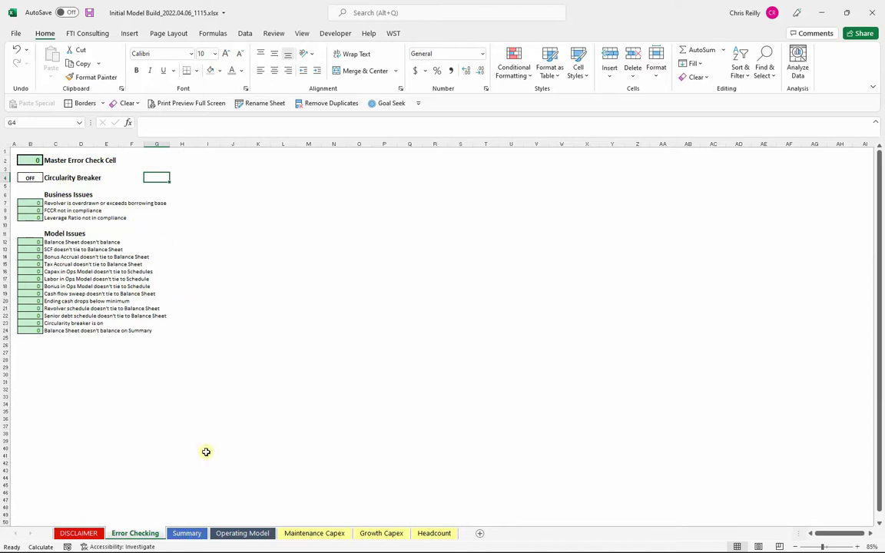
pyautogui.click(187, 534)
# Scroll the Summary, then review the Operating Model's EBITDA and balance sheet check rows
pyautogui.scroll(-1, 510, 408)
pyautogui.scroll(-3, 509, 408)
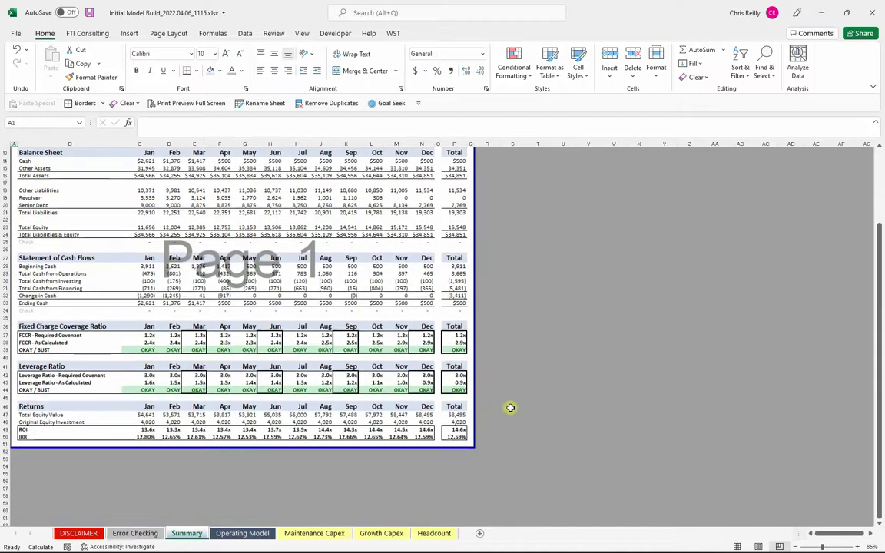
pyautogui.scroll(4, 507, 405)
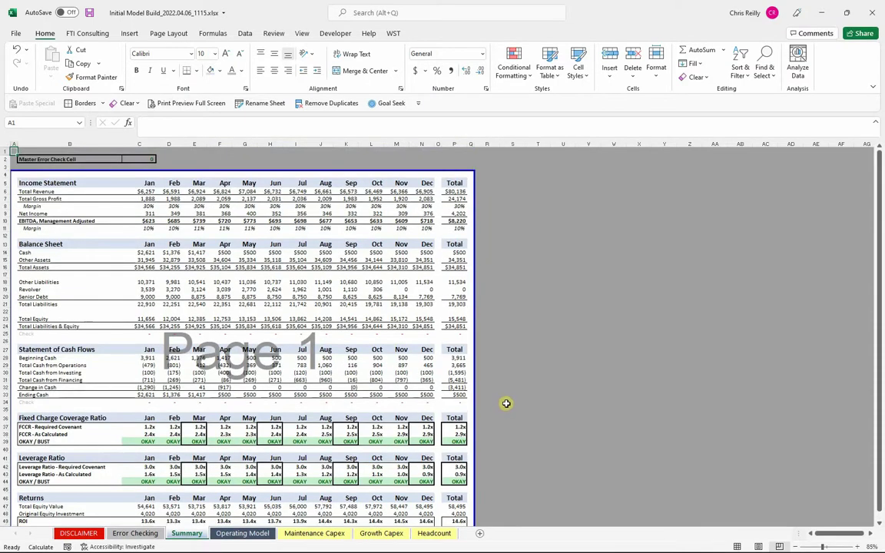
pyautogui.click(242, 533)
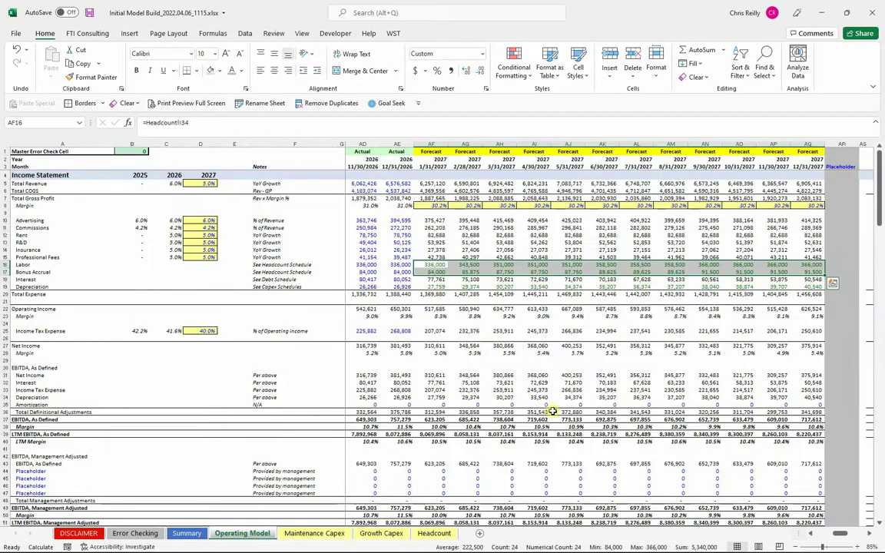
pyautogui.scroll(-5, 538, 400)
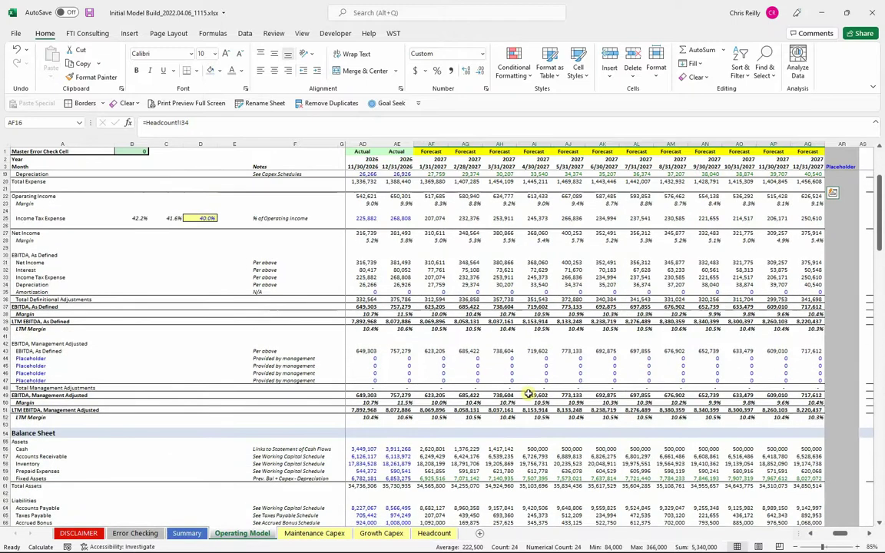
pyautogui.scroll(5, 530, 394)
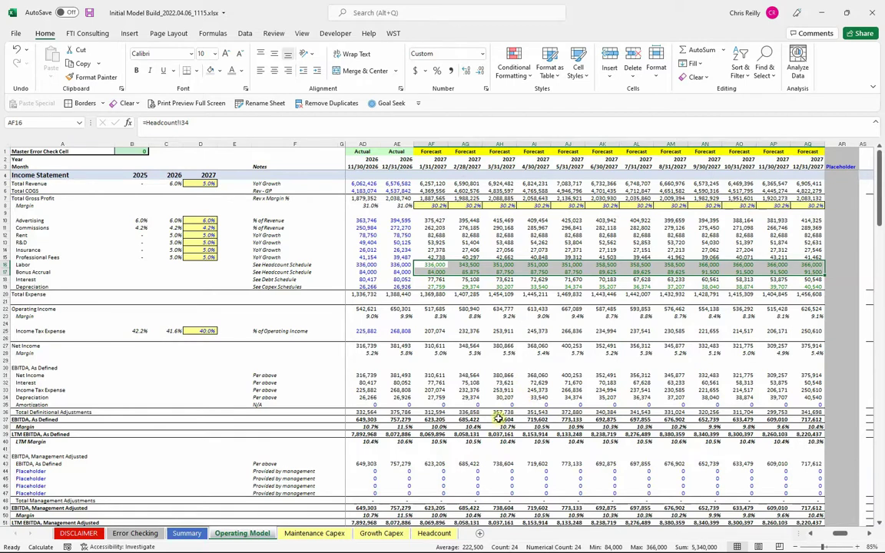
pyautogui.scroll(-17, 471, 416)
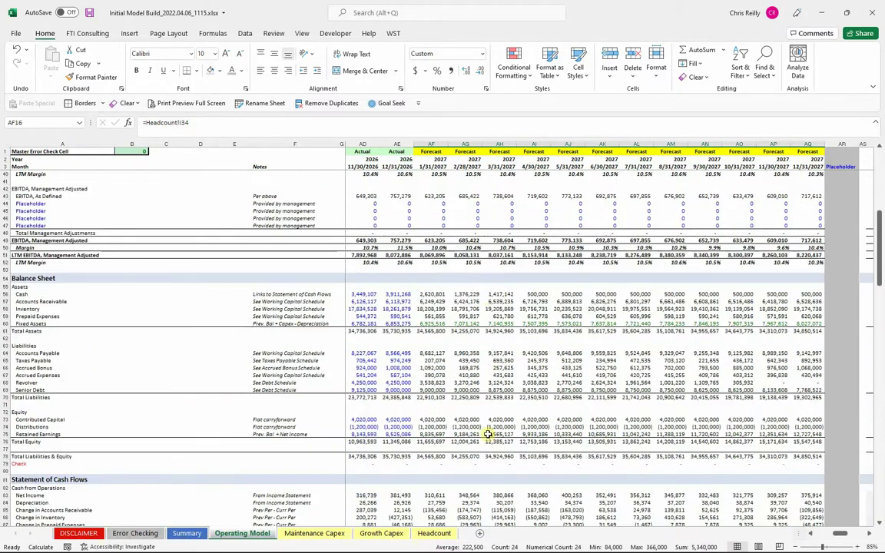
pyautogui.scroll(4, 490, 437)
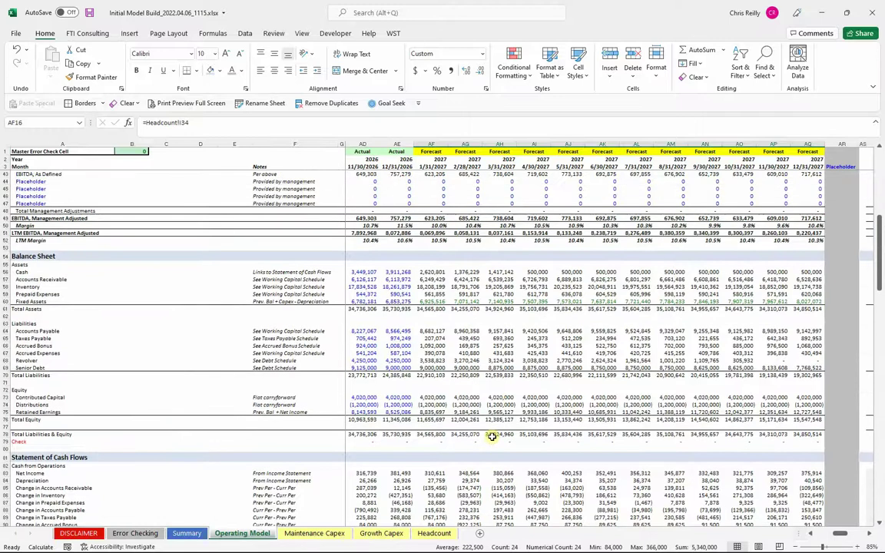